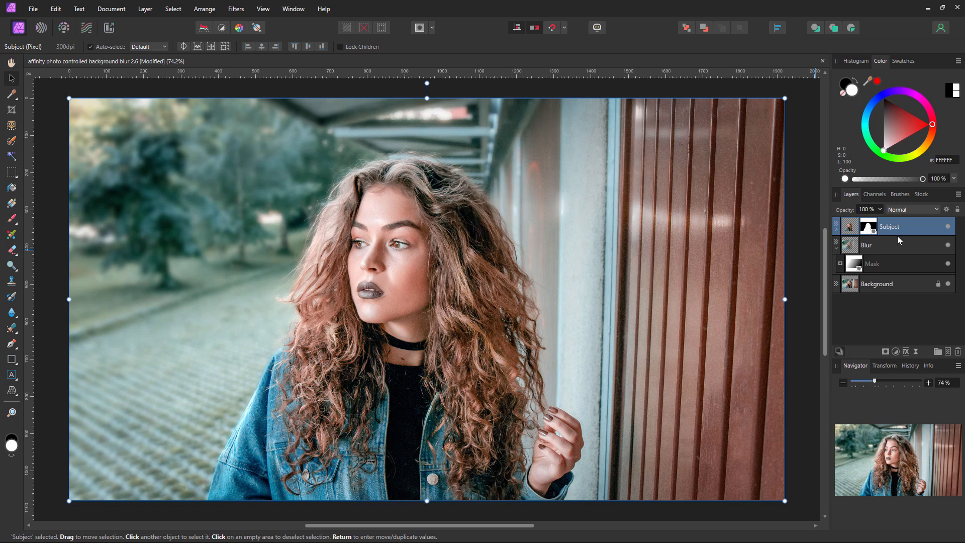
# Delete the existing Subject and Blur layers so only the Background layer is left.
pyautogui.keyDown('ctrl'); pyautogui.click(903, 263); pyautogui.keyUp('ctrl')
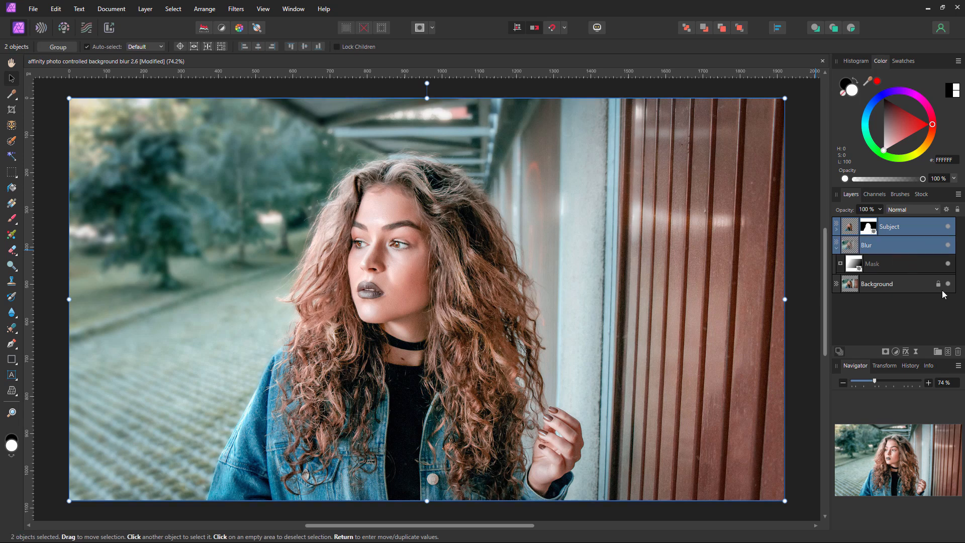
pyautogui.click(958, 352)
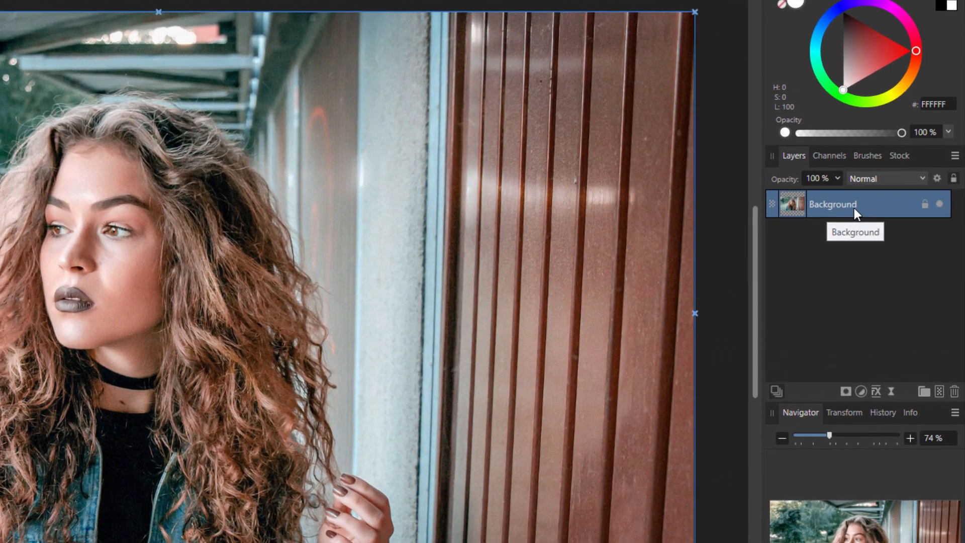
# Duplicate the Background layer twice to stack two copies above the original.
pyautogui.rightClick(885, 216)
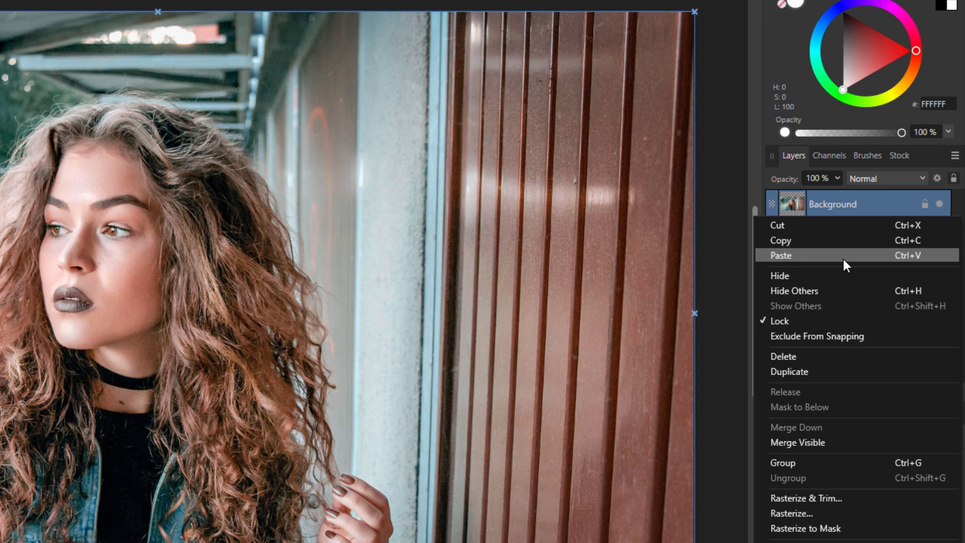
pyautogui.click(813, 371)
pyautogui.rightClick(855, 203)
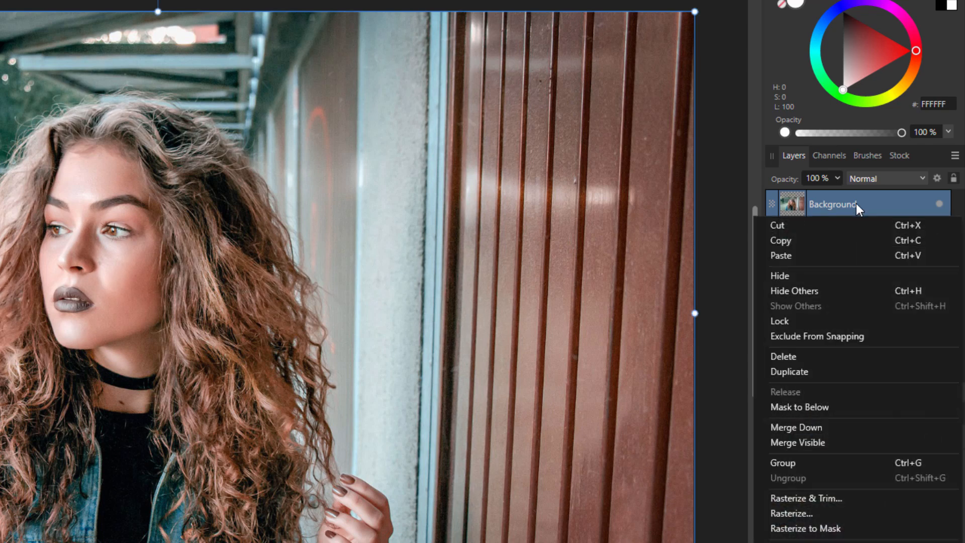
pyautogui.click(822, 369)
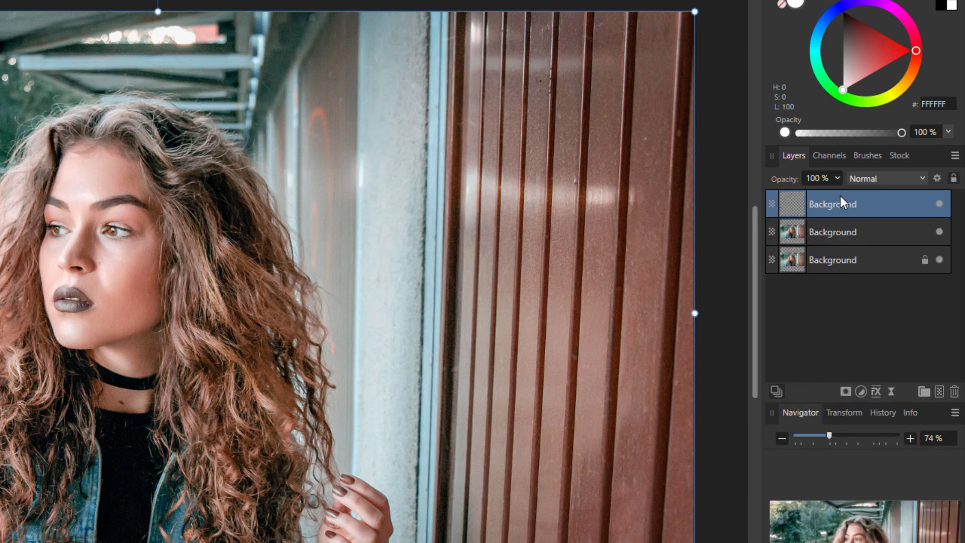
# Rename the middle Background copy as Blur.
pyautogui.click(873, 260)
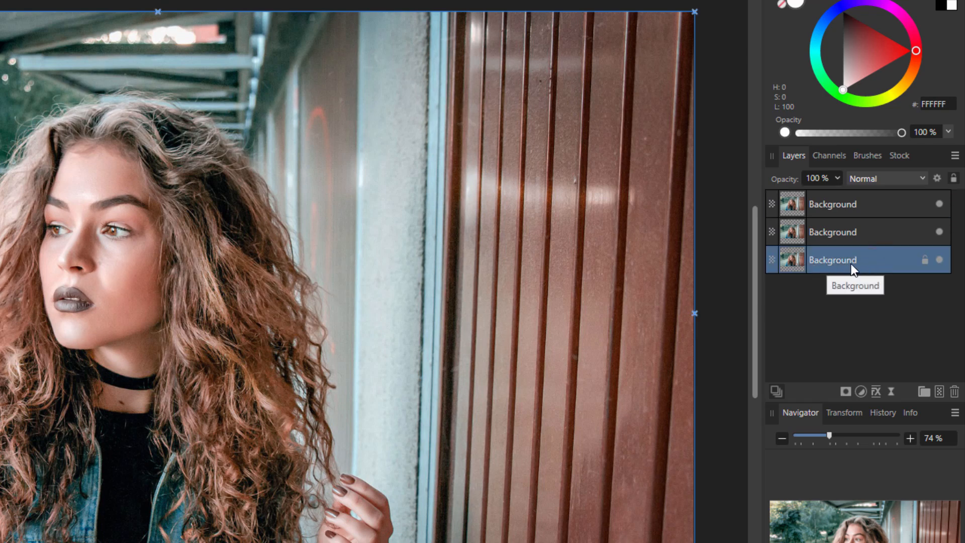
pyautogui.click(859, 232)
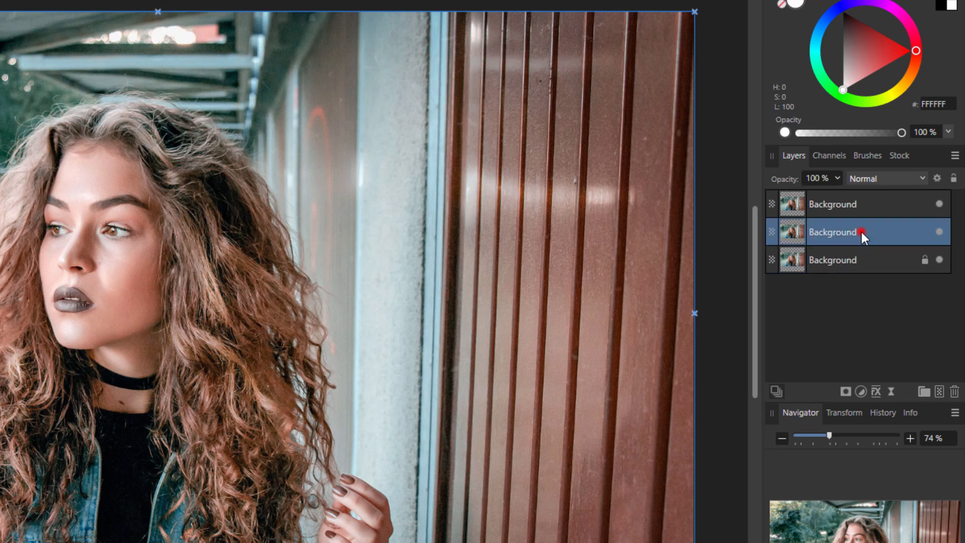
pyautogui.click(830, 233)
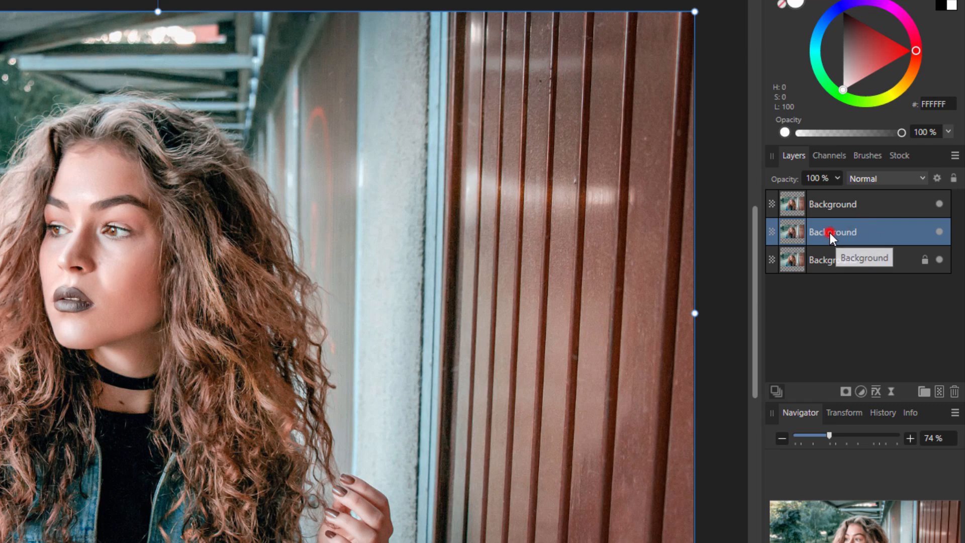
pyautogui.doubleClick(830, 233)
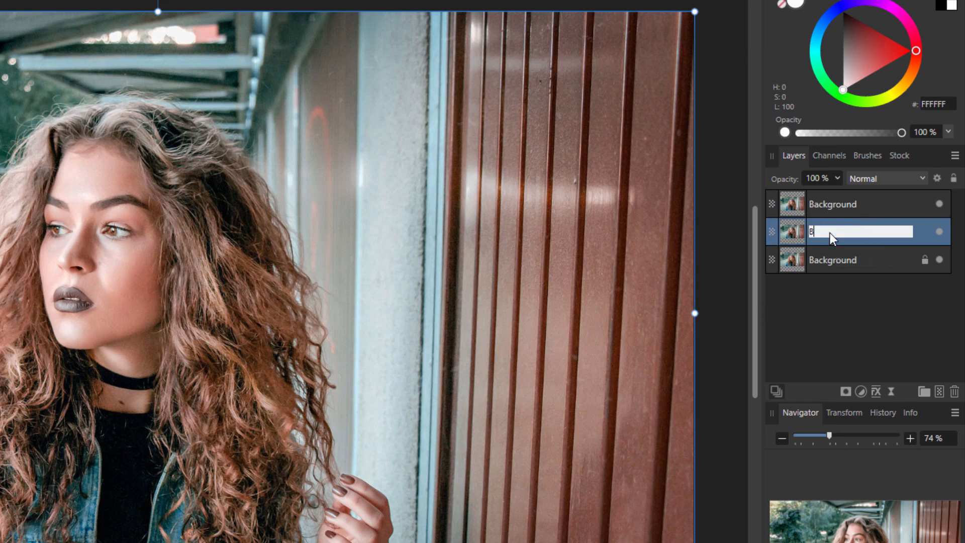
# Rename the topmost Background copy as Subject and hide that layer.
pyautogui.click(838, 207)
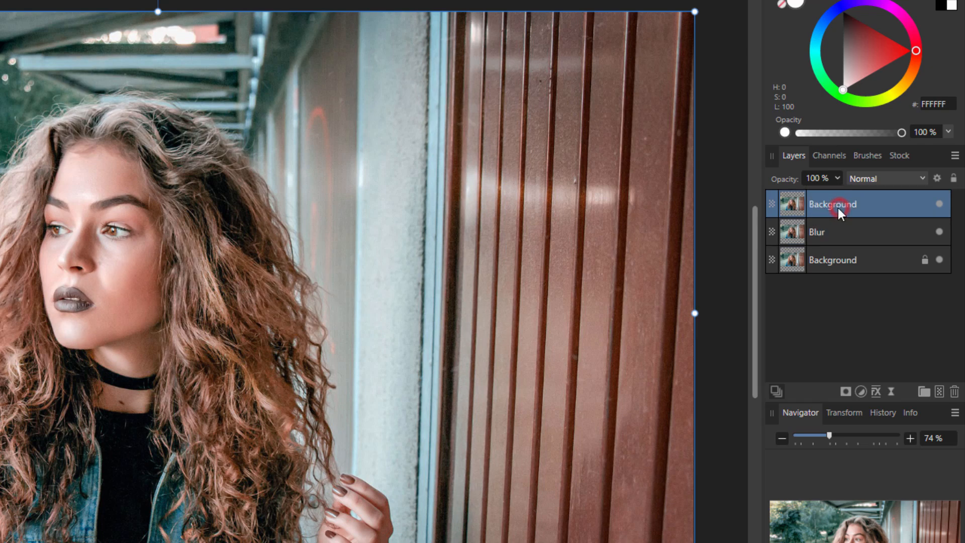
pyautogui.doubleClick(831, 204)
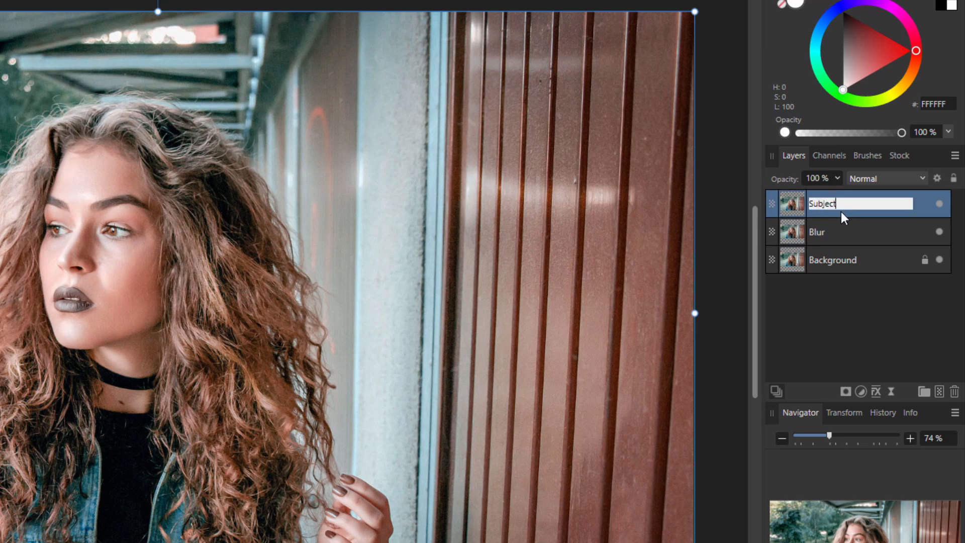
pyautogui.click(862, 210)
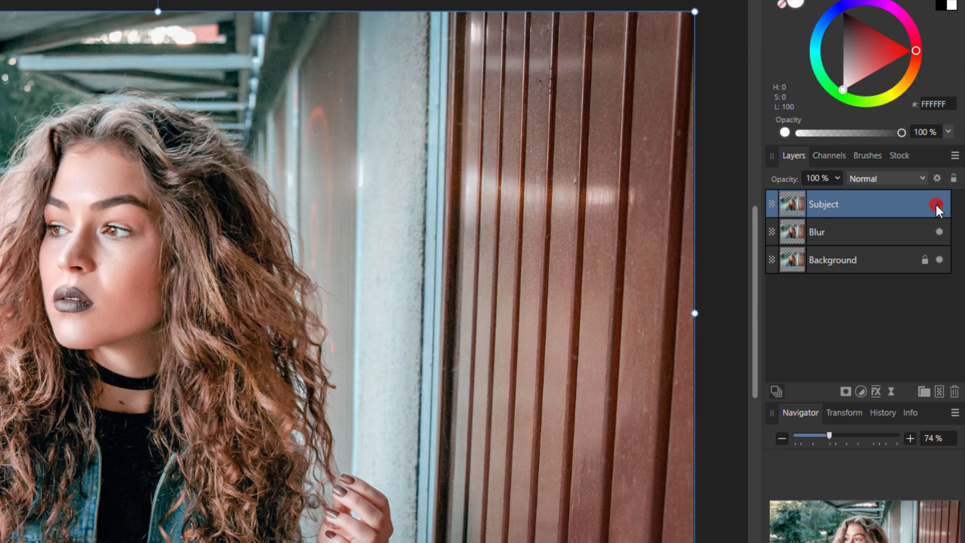
# Apply a Gaussian Blur to the Blur layer, trying weaker and stronger settings before settling on a radius of about 3 px.
pyautogui.click(852, 236)
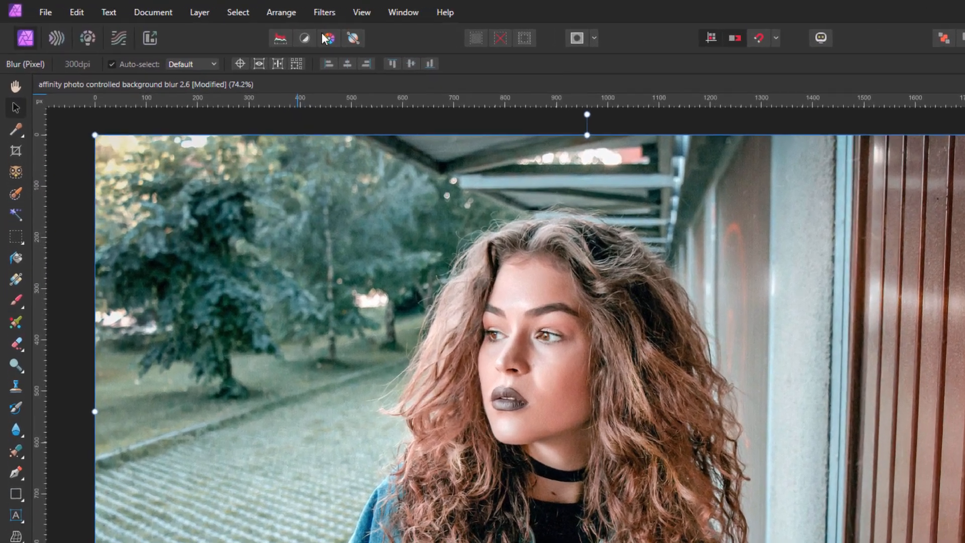
pyautogui.click(236, 8)
pyautogui.click(362, 47)
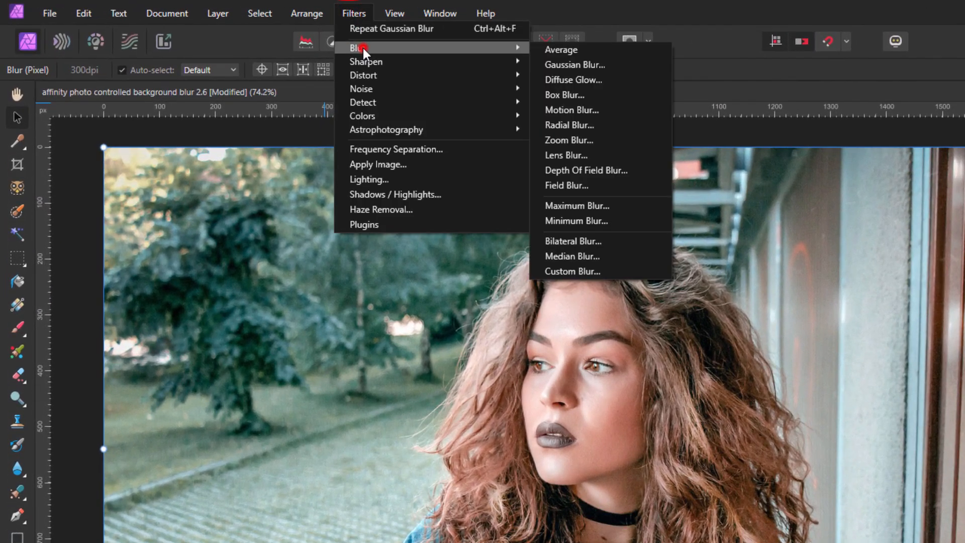
pyautogui.click(598, 65)
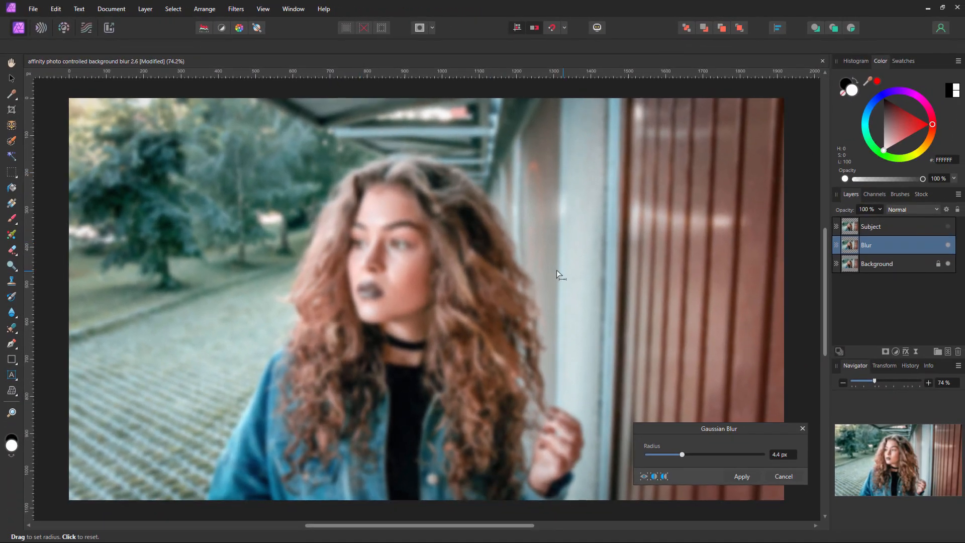
pyautogui.moveTo(683, 455)
pyautogui.mouseDown()
pyautogui.moveTo(655, 456)
pyautogui.moveTo(725, 454)
pyautogui.moveTo(656, 455)
pyautogui.moveTo(671, 454)
pyautogui.mouseUp()
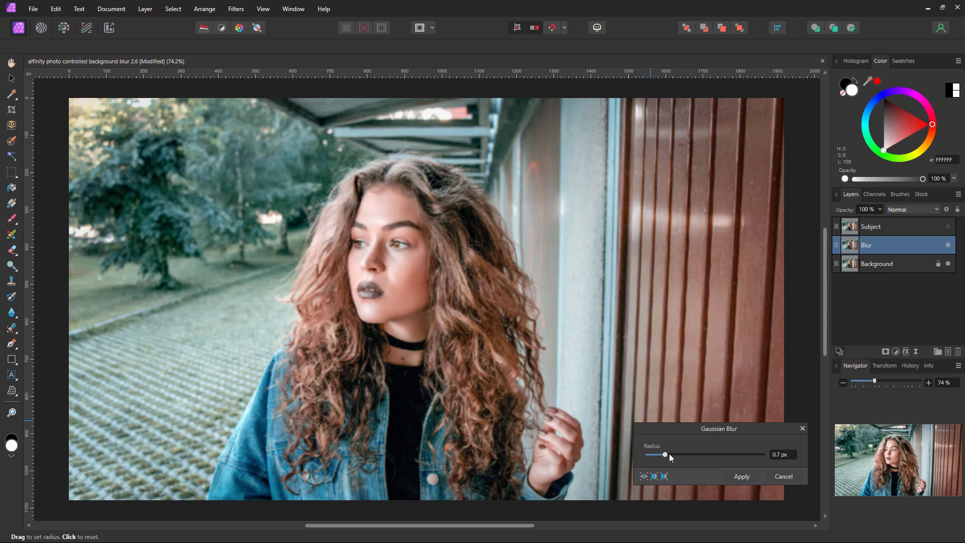
pyautogui.moveTo(666, 453); pyautogui.dragTo(698, 454)
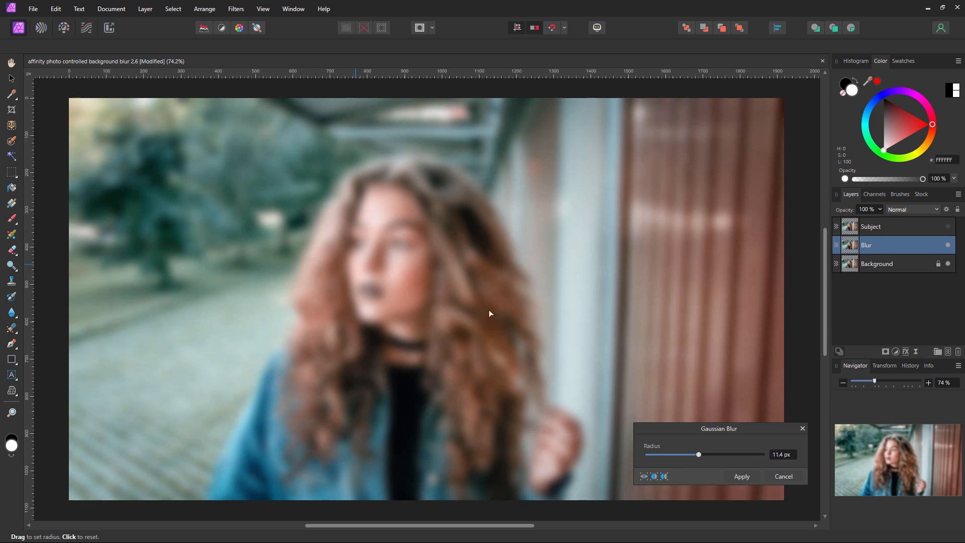
pyautogui.moveTo(698, 454)
pyautogui.mouseDown()
pyautogui.moveTo(653, 456)
pyautogui.moveTo(680, 456)
pyautogui.mouseUp()
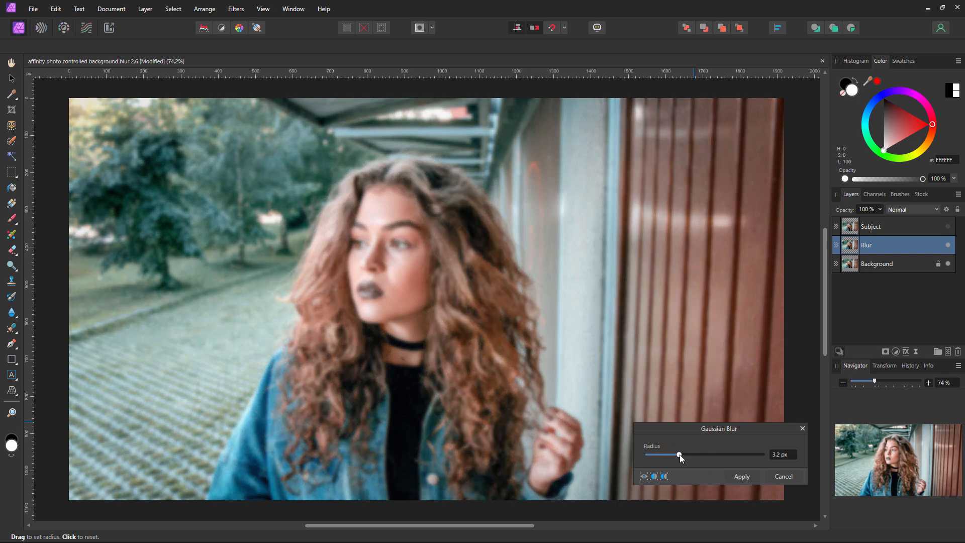
pyautogui.click(789, 454)
pyautogui.click(692, 429)
pyautogui.click(740, 478)
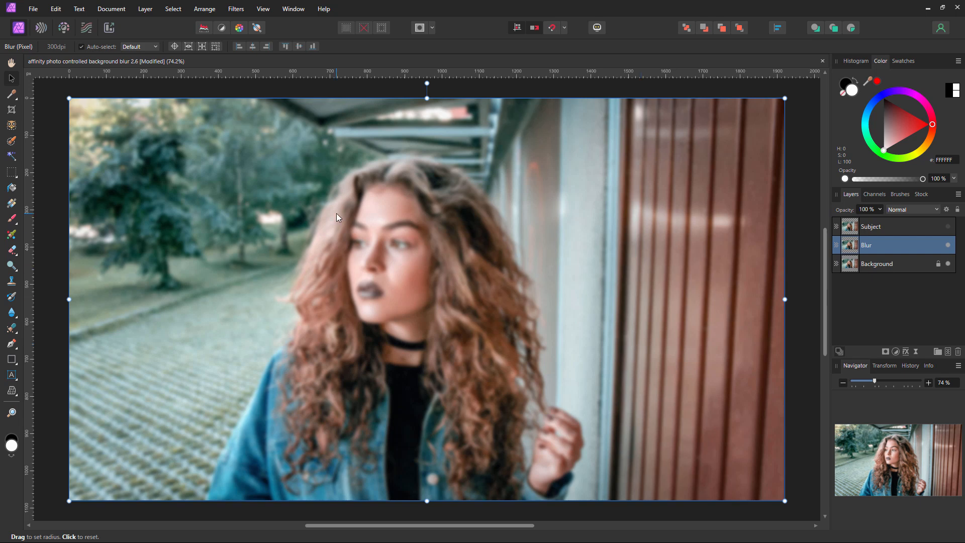
# Compare the picture with the Blur layer hidden and shown, keeping the layer's name as Blur.
pyautogui.click(948, 246)
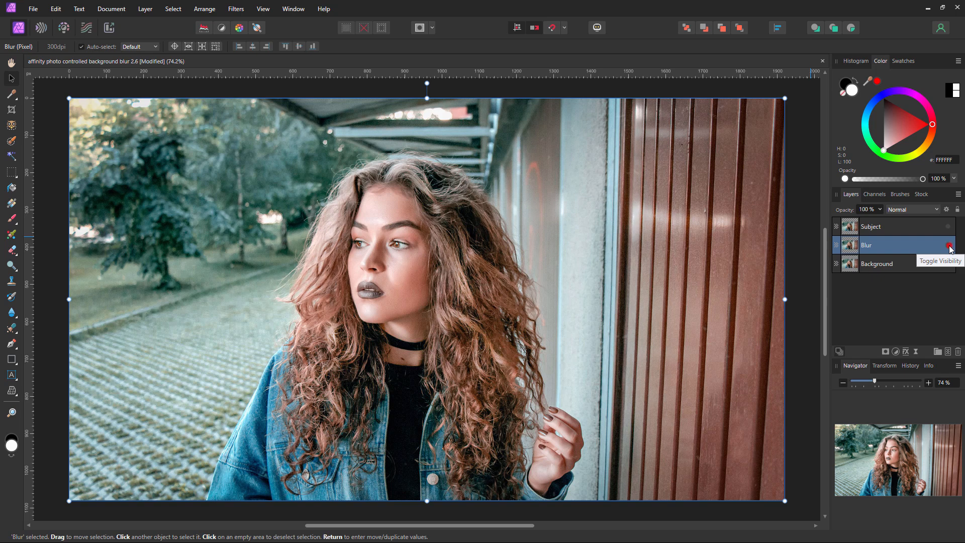
pyautogui.click(949, 246)
pyautogui.doubleClick(878, 246)
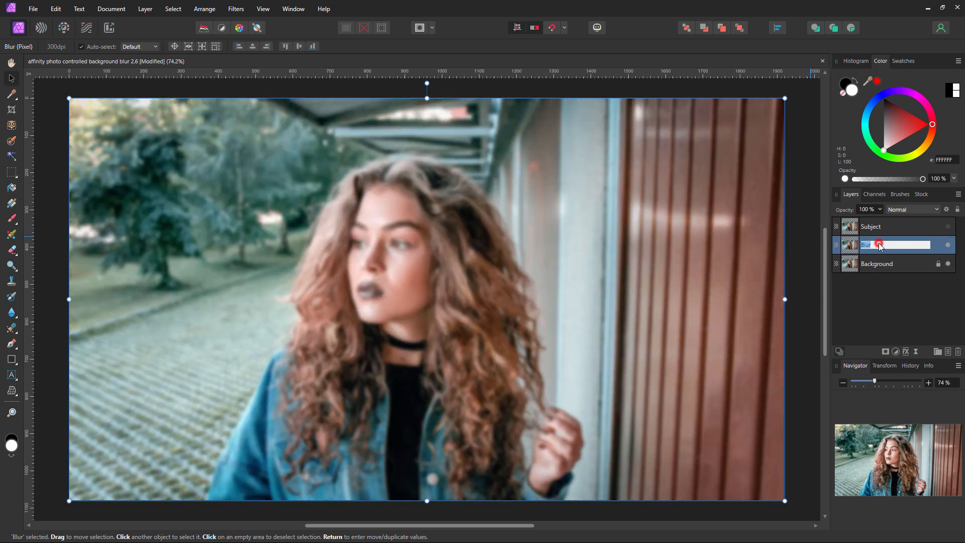
pyautogui.click(864, 245)
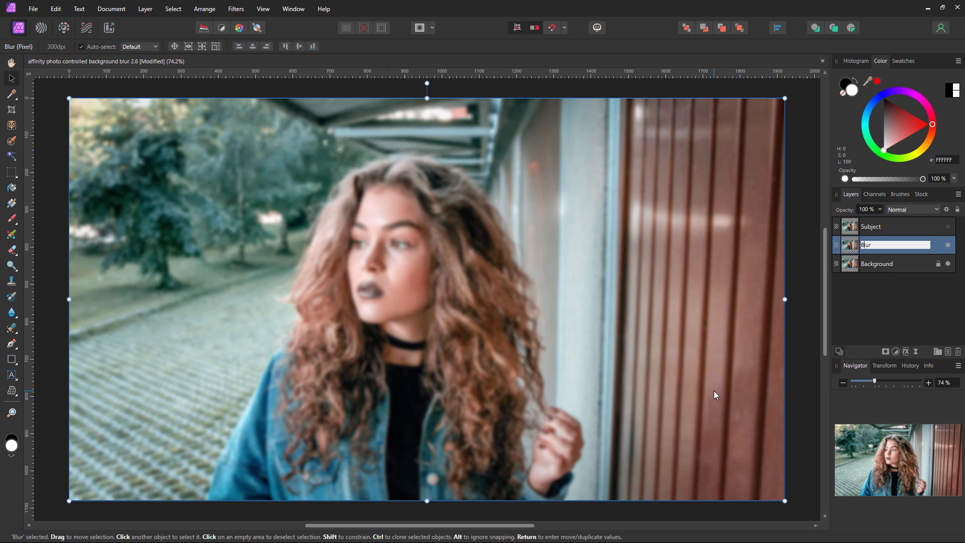
pyautogui.press('Return')
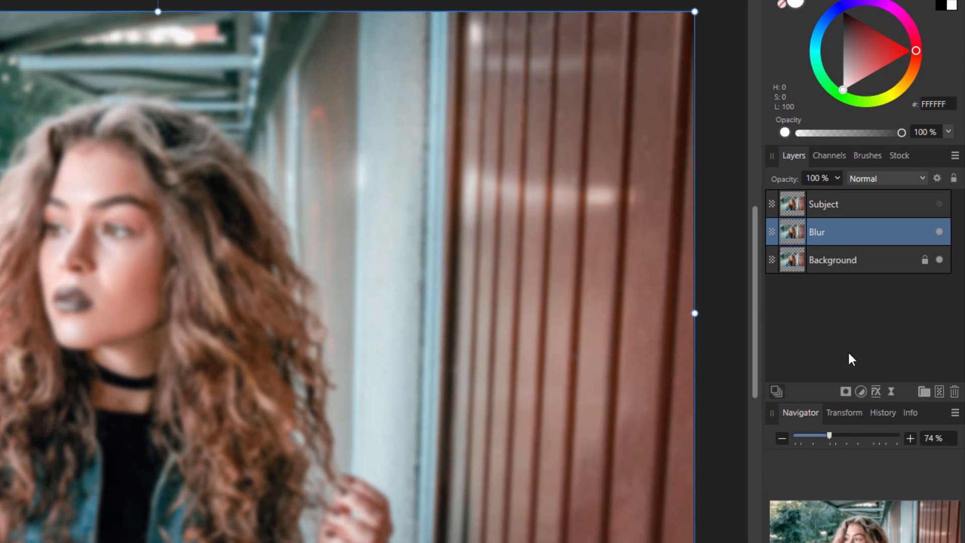
# Add a mask to the Blur layer and draw a linear white-to-black gradient on it from the trees down to the red wall.
pyautogui.click(845, 392)
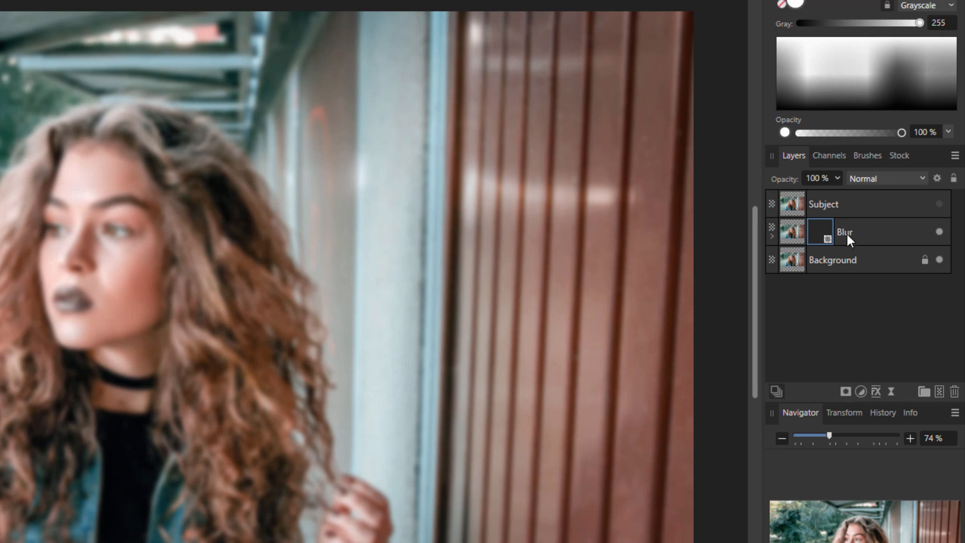
pyautogui.click(771, 235)
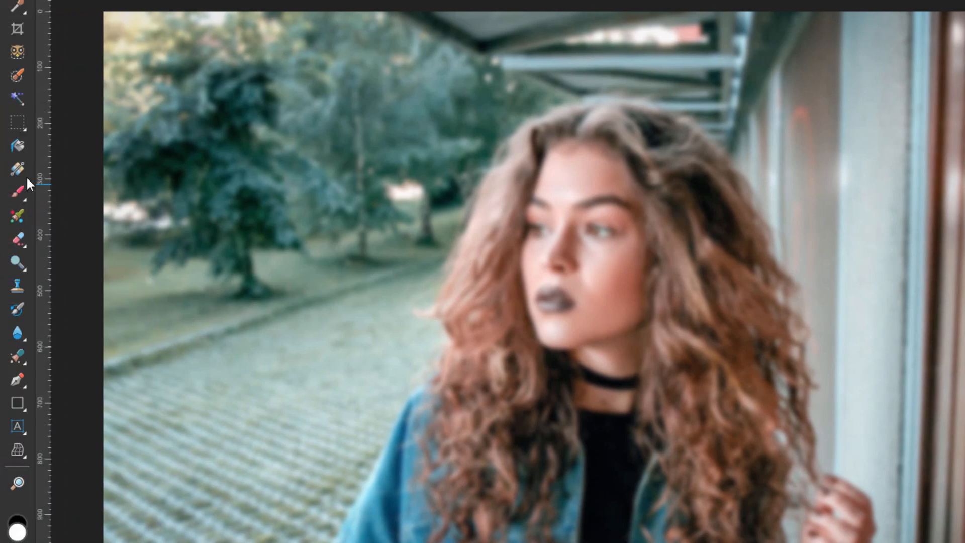
pyautogui.click(17, 169)
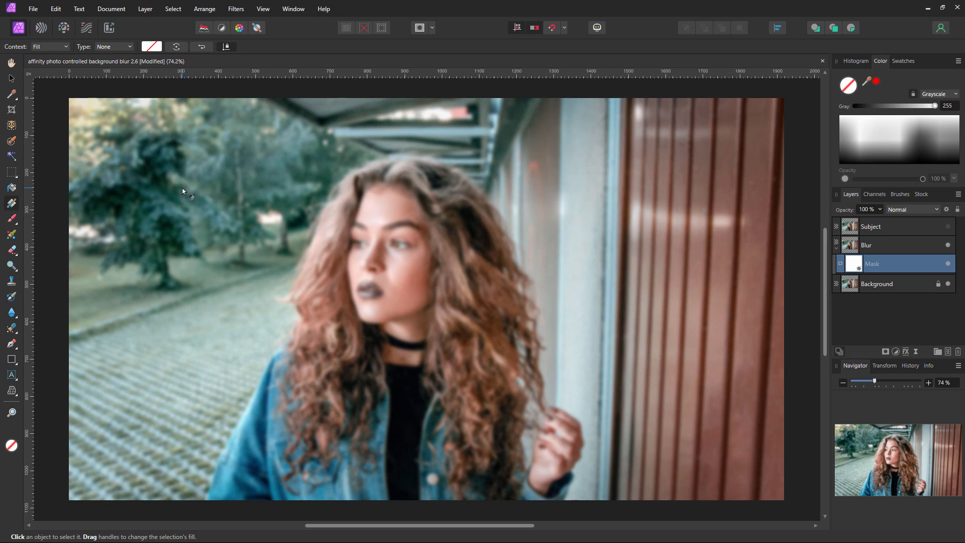
pyautogui.moveTo(172, 184); pyautogui.dragTo(704, 397)
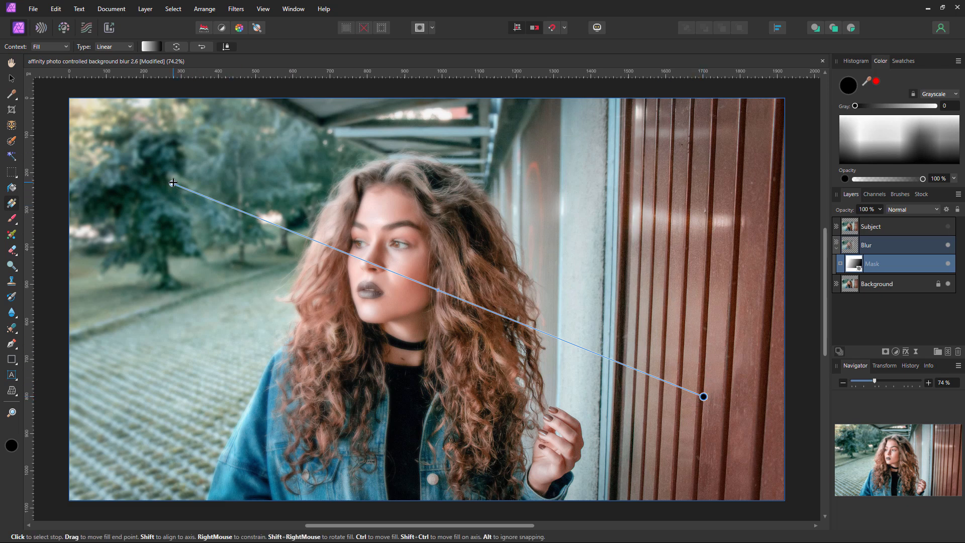
# Adjust the mask gradient, placing its white end beside the trees above the path and moving its black end slightly up the red wall.
pyautogui.moveTo(173, 184); pyautogui.dragTo(351, 273)
pyautogui.moveTo(290, 259); pyautogui.dragTo(212, 169)
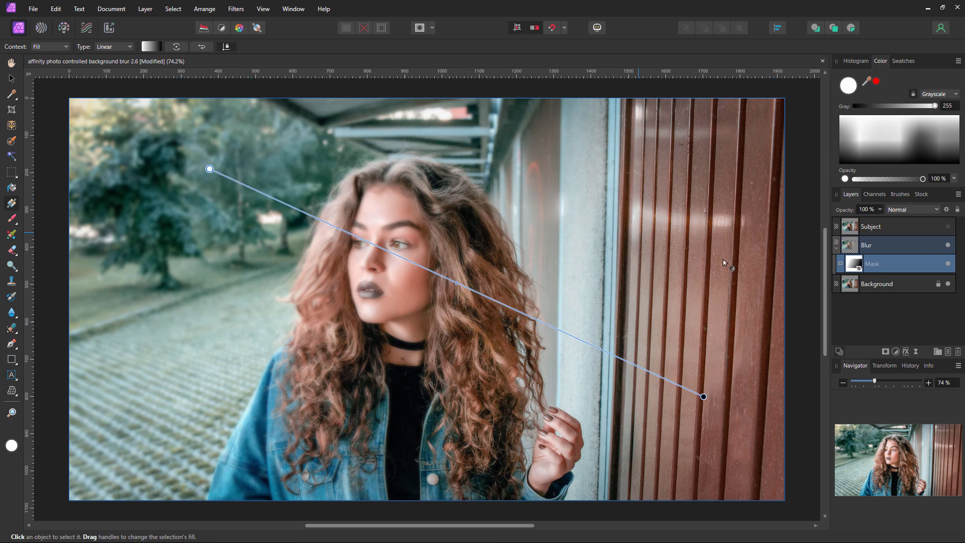
pyautogui.moveTo(702, 398); pyautogui.dragTo(681, 365)
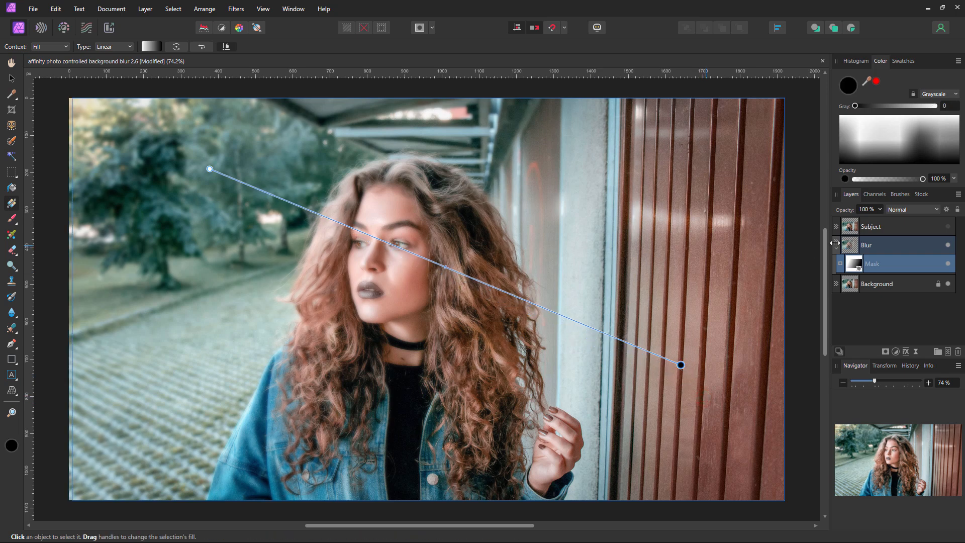
# Toggle the Blur layer's visibility repeatedly to compare the picture with and without the graduated blur.
pyautogui.click(951, 249)
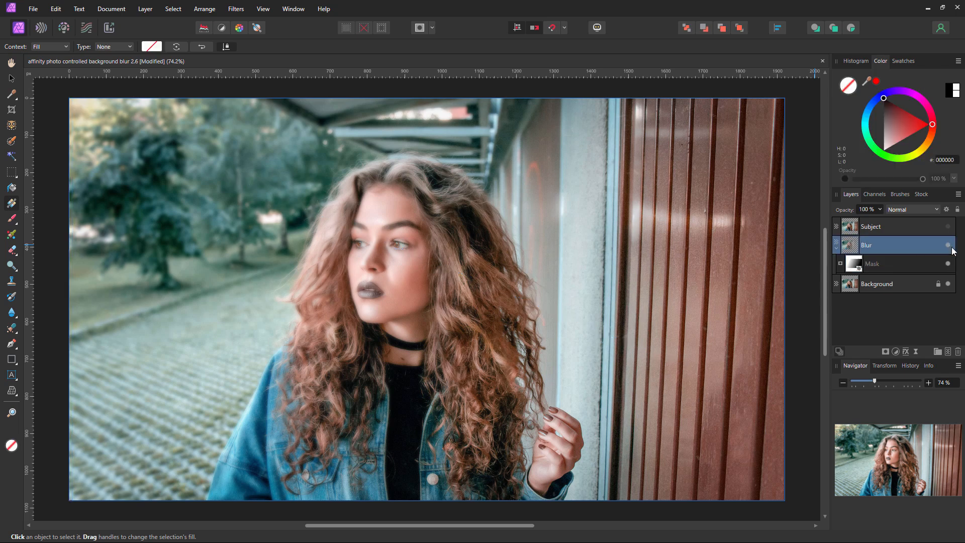
pyautogui.click(948, 246)
pyautogui.click(949, 246)
pyautogui.click(949, 246)
pyautogui.click(949, 247)
pyautogui.click(949, 246)
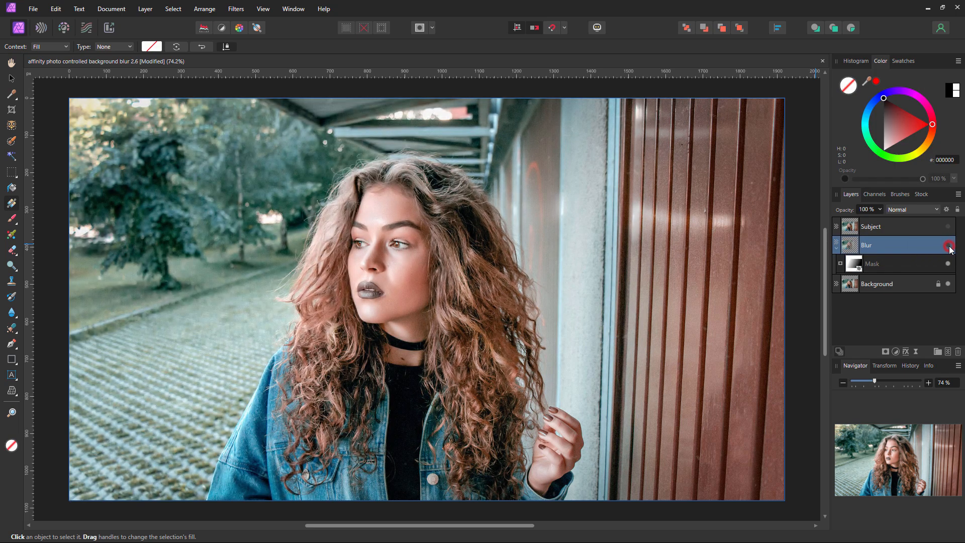
pyautogui.click(949, 247)
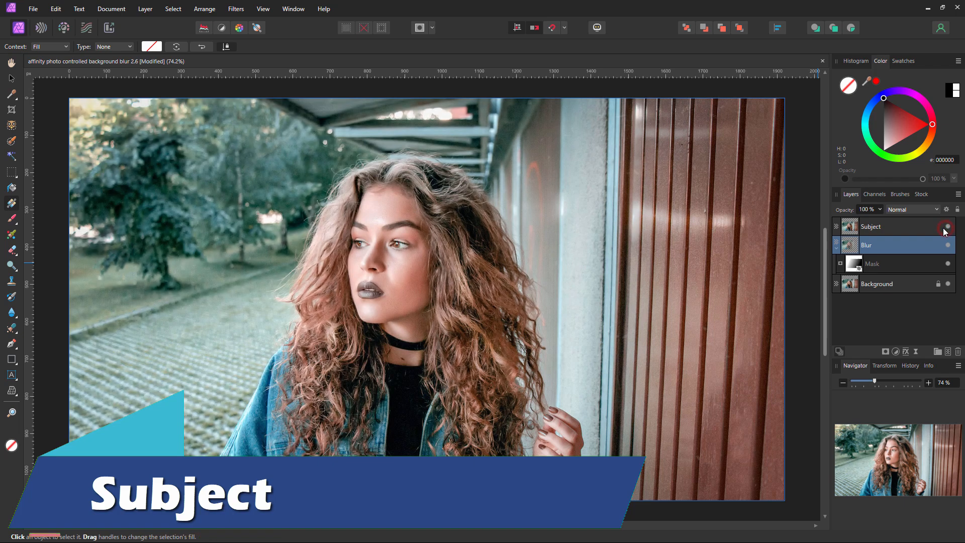
# Select the person in the picture on the Subject layer with the automatic Select Subject command.
pyautogui.click(916, 227)
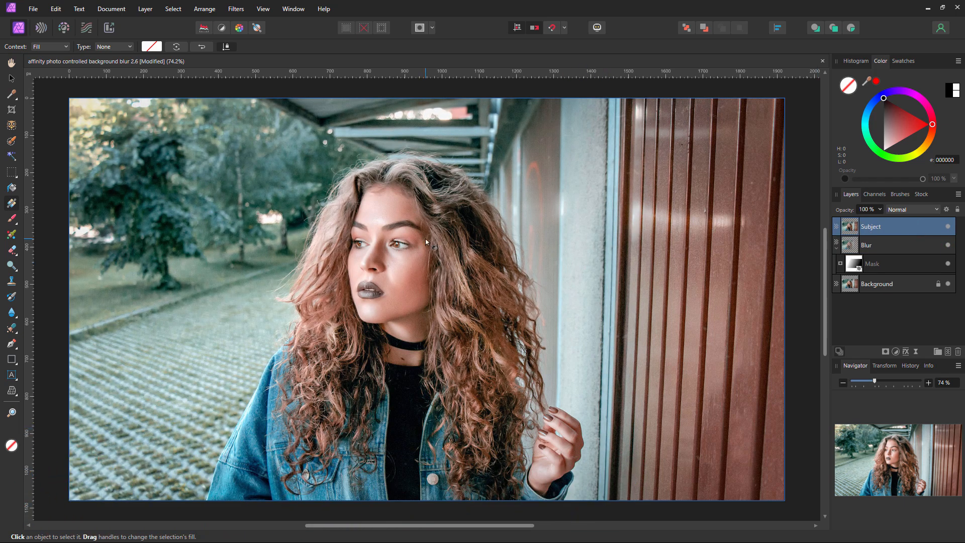
pyautogui.click(11, 77)
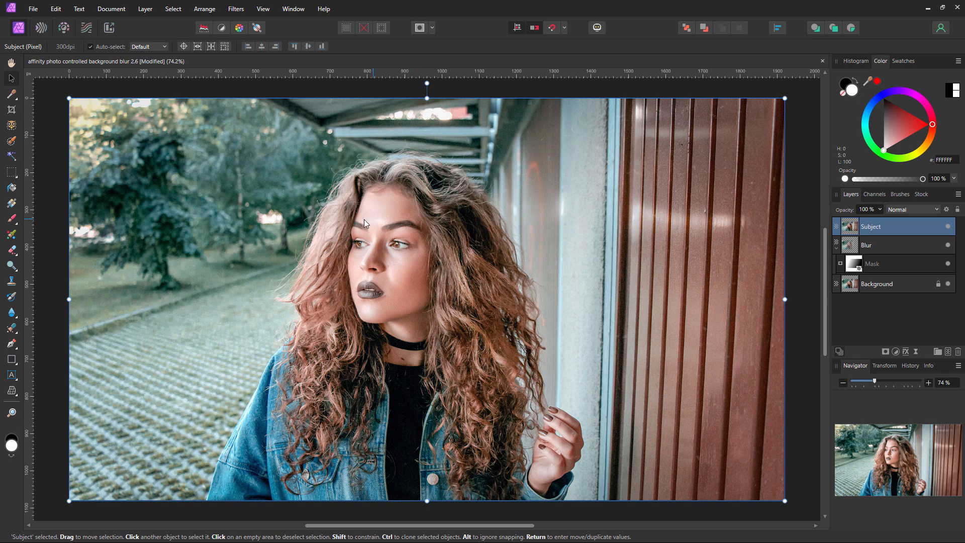
pyautogui.click(173, 9)
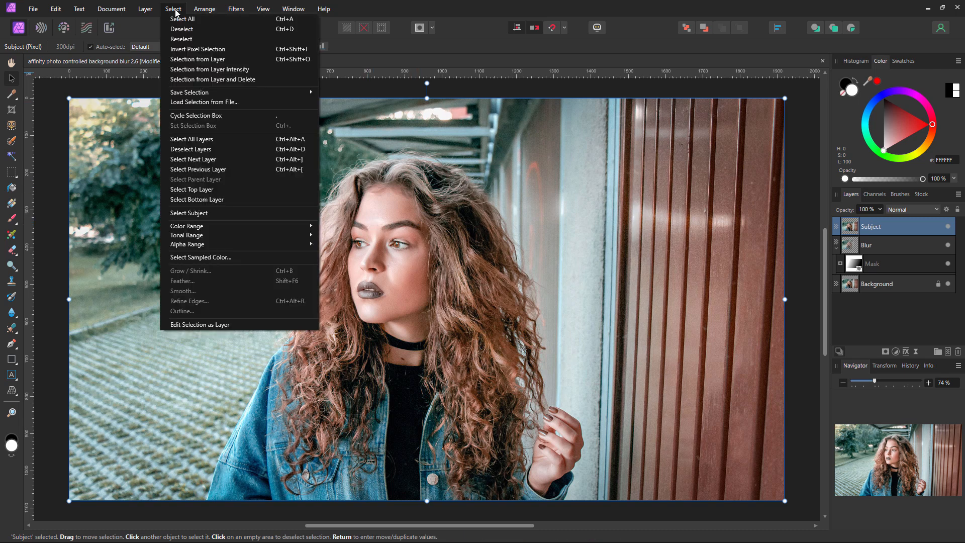
pyautogui.click(210, 212)
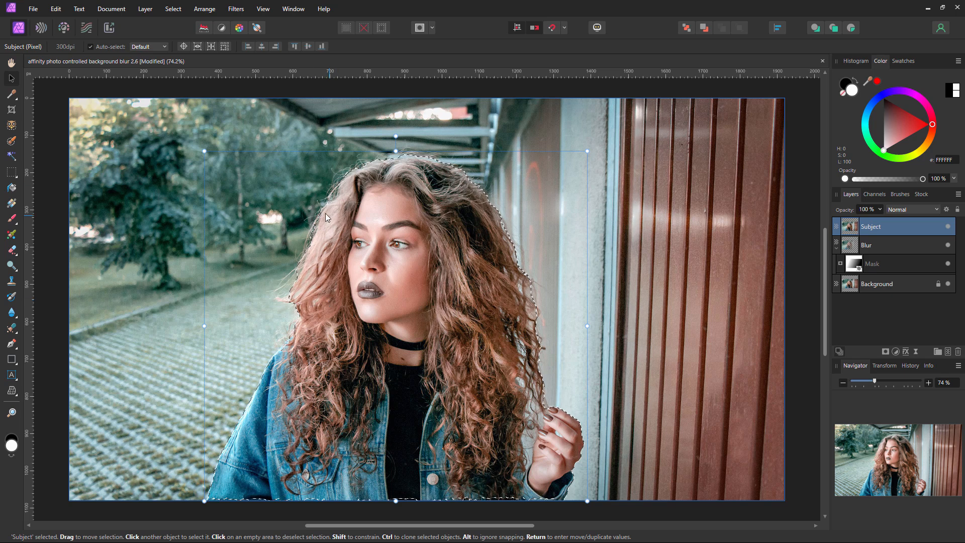
# Refine the selection by painting with the 50 px Matte brush along the hair's outer edges, from the trees over the head and down to the raised hand.
pyautogui.click(11, 175)
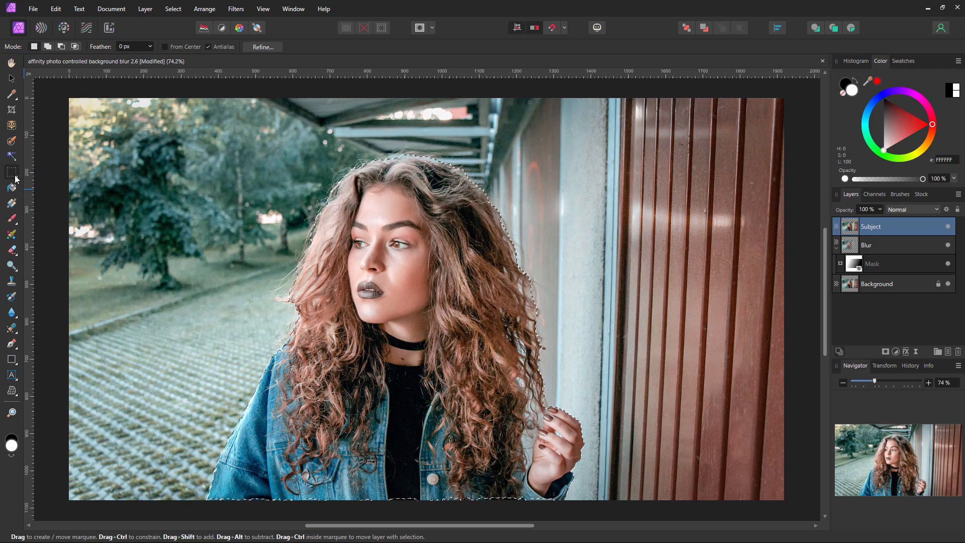
pyautogui.click(264, 47)
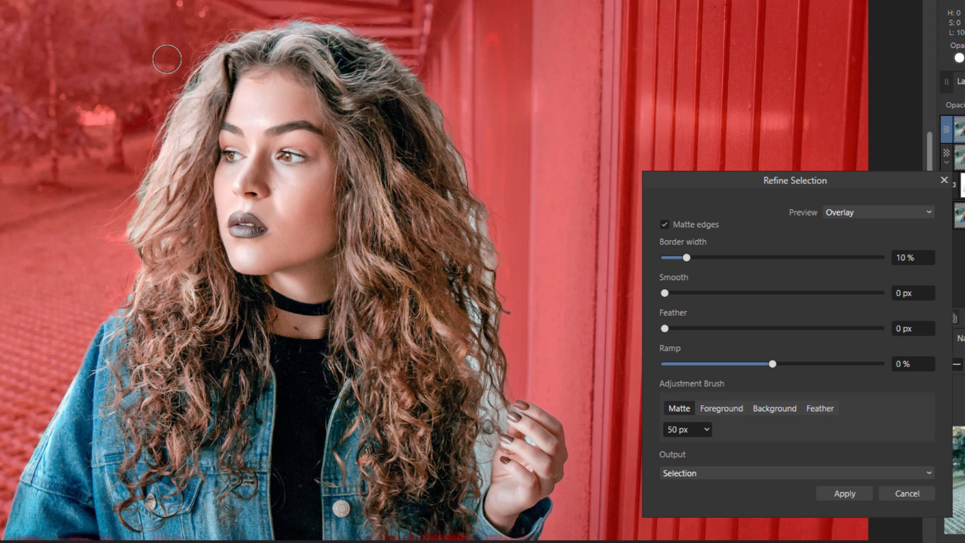
pyautogui.moveTo(166, 59)
pyautogui.mouseDown()
pyautogui.moveTo(212, 46)
pyautogui.moveTo(159, 128)
pyautogui.mouseUp()
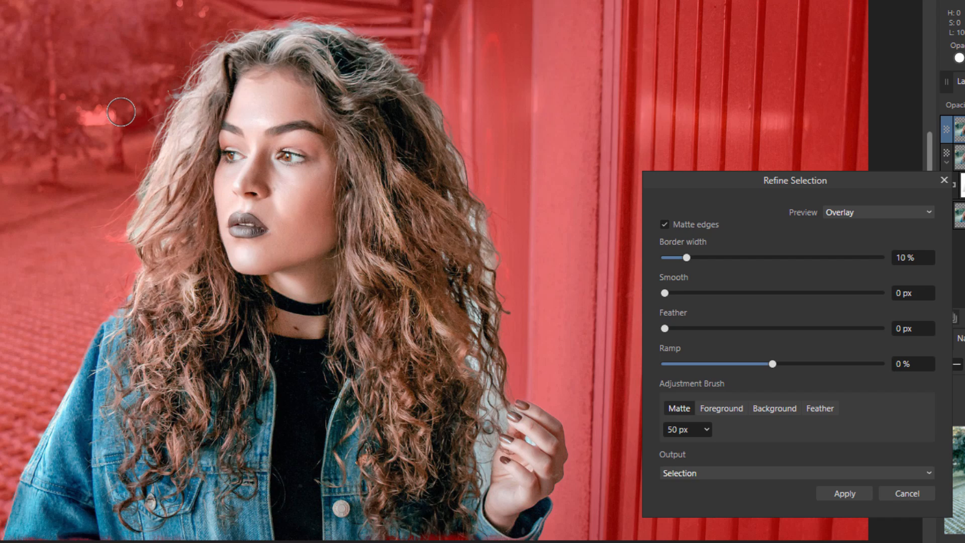
pyautogui.moveTo(179, 50)
pyautogui.mouseDown()
pyautogui.moveTo(124, 222)
pyautogui.moveTo(109, 232)
pyautogui.moveTo(112, 221)
pyautogui.moveTo(129, 236)
pyautogui.moveTo(124, 291)
pyautogui.moveTo(100, 286)
pyautogui.mouseUp()
pyautogui.moveTo(112, 230); pyautogui.dragTo(167, 192)
pyautogui.click(117, 249)
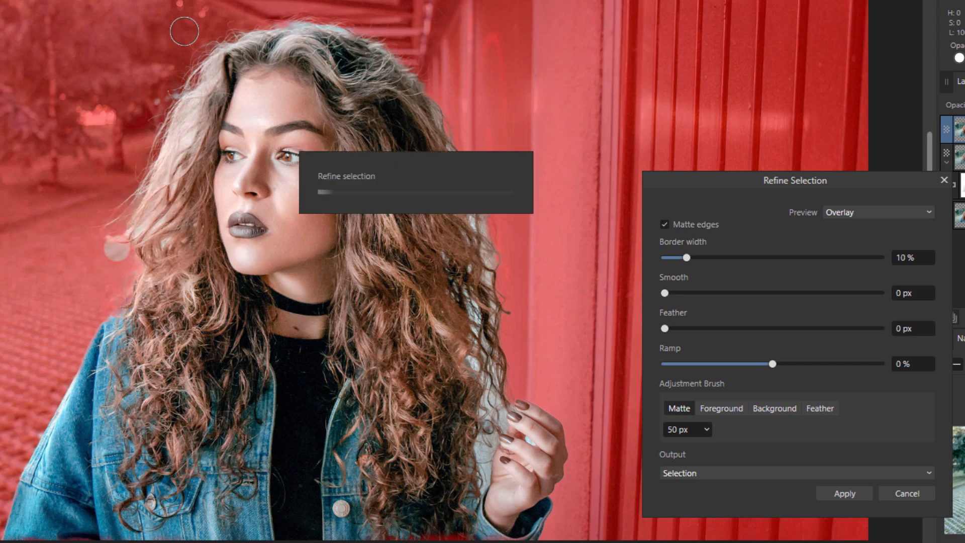
pyautogui.moveTo(184, 31)
pyautogui.mouseDown()
pyautogui.moveTo(222, 35)
pyautogui.moveTo(294, 19)
pyautogui.moveTo(371, 39)
pyautogui.moveTo(426, 96)
pyautogui.moveTo(453, 146)
pyautogui.moveTo(442, 179)
pyautogui.mouseUp()
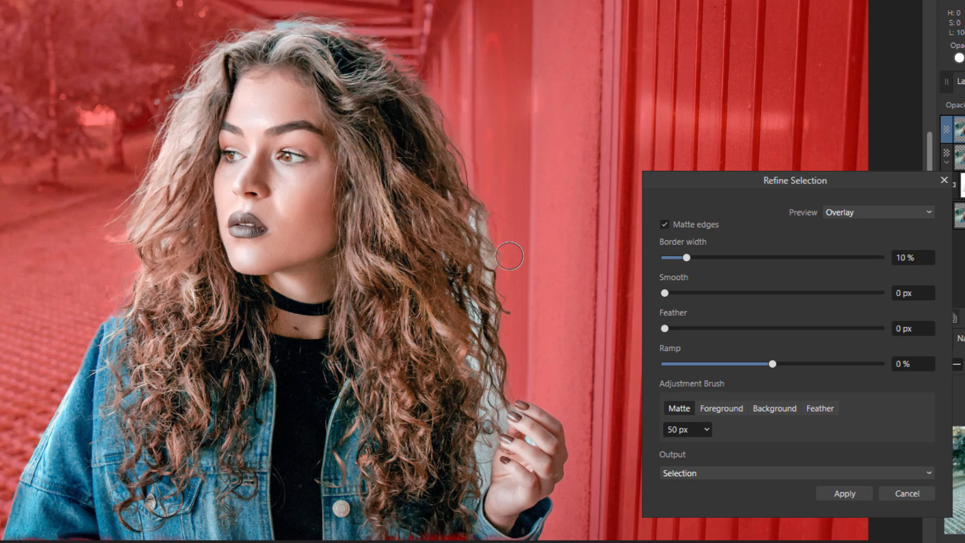
pyautogui.moveTo(509, 256)
pyautogui.mouseDown()
pyautogui.moveTo(485, 199)
pyautogui.moveTo(493, 264)
pyautogui.moveTo(491, 236)
pyautogui.moveTo(454, 260)
pyautogui.moveTo(494, 265)
pyautogui.moveTo(469, 296)
pyautogui.moveTo(482, 320)
pyautogui.moveTo(486, 302)
pyautogui.moveTo(469, 323)
pyautogui.mouseUp()
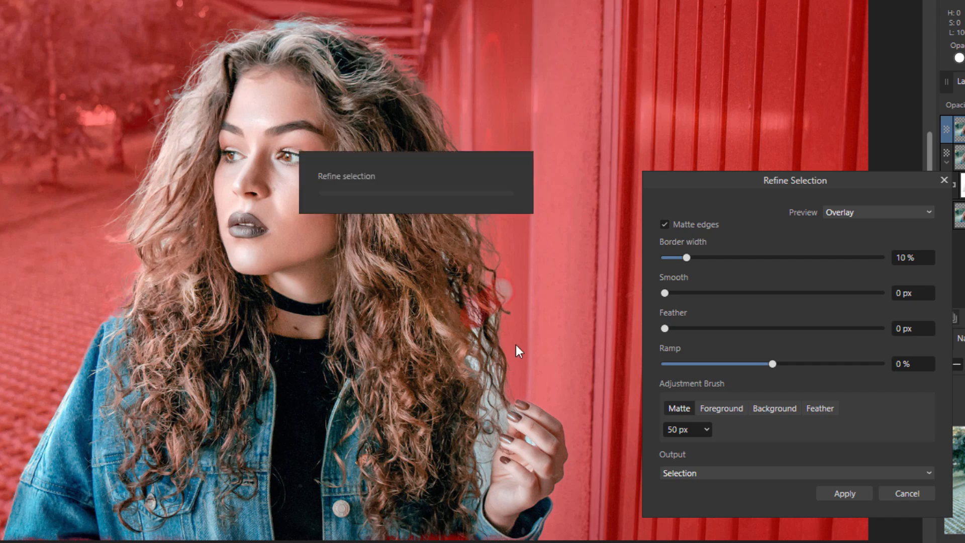
pyautogui.moveTo(512, 297)
pyautogui.mouseDown()
pyautogui.moveTo(472, 345)
pyautogui.moveTo(496, 342)
pyautogui.moveTo(481, 358)
pyautogui.moveTo(499, 370)
pyautogui.moveTo(507, 353)
pyautogui.moveTo(489, 379)
pyautogui.moveTo(502, 390)
pyautogui.moveTo(475, 458)
pyautogui.mouseUp()
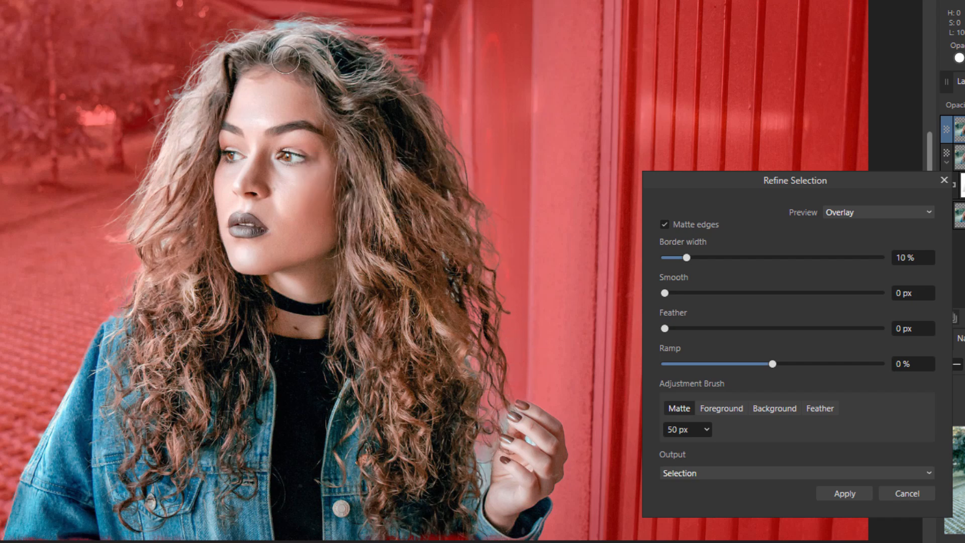
# Output the refined selection as a mask on the Subject layer and apply it.
pyautogui.click(733, 472)
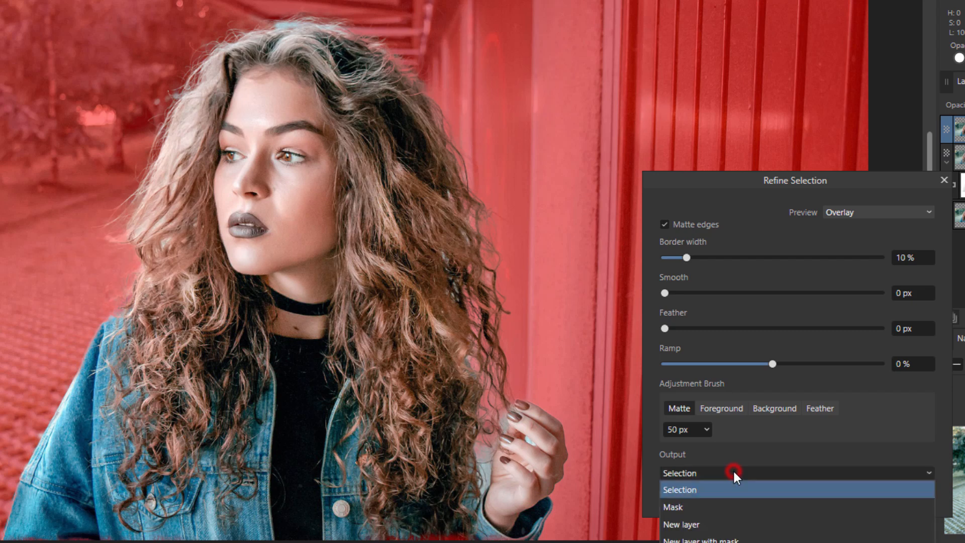
pyautogui.click(733, 508)
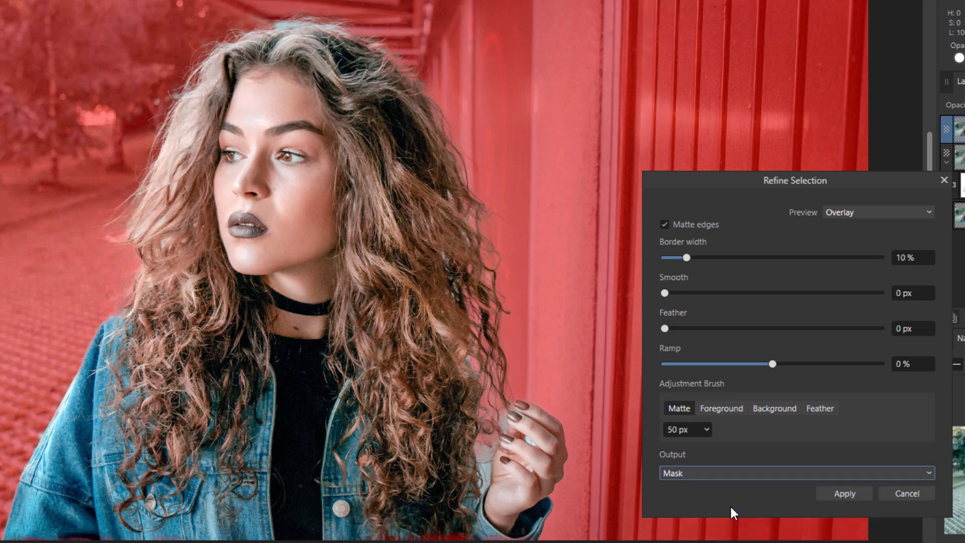
pyautogui.click(843, 494)
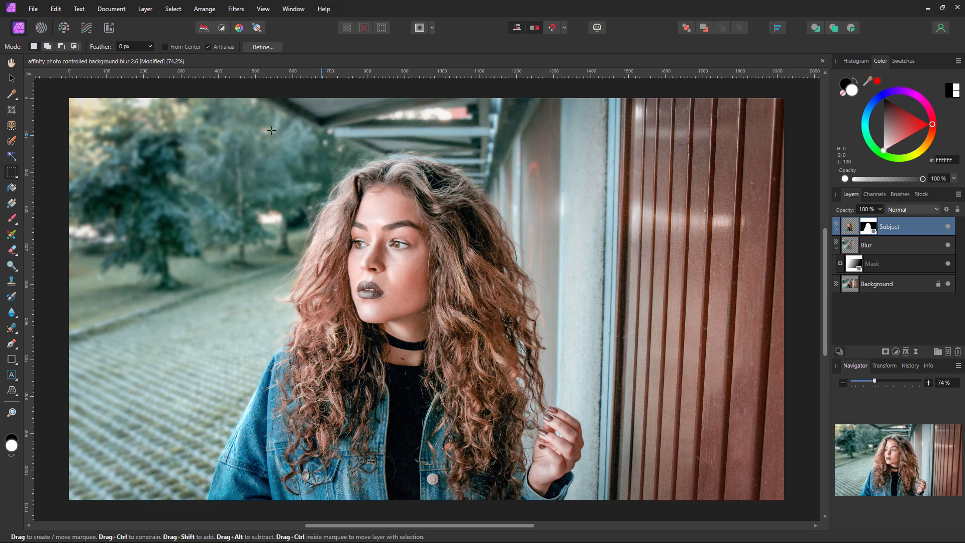
# Toggle the Blur layer's visibility repeatedly to compare the background behind the masked subject with and without blur.
pyautogui.click(948, 245)
pyautogui.click(948, 245)
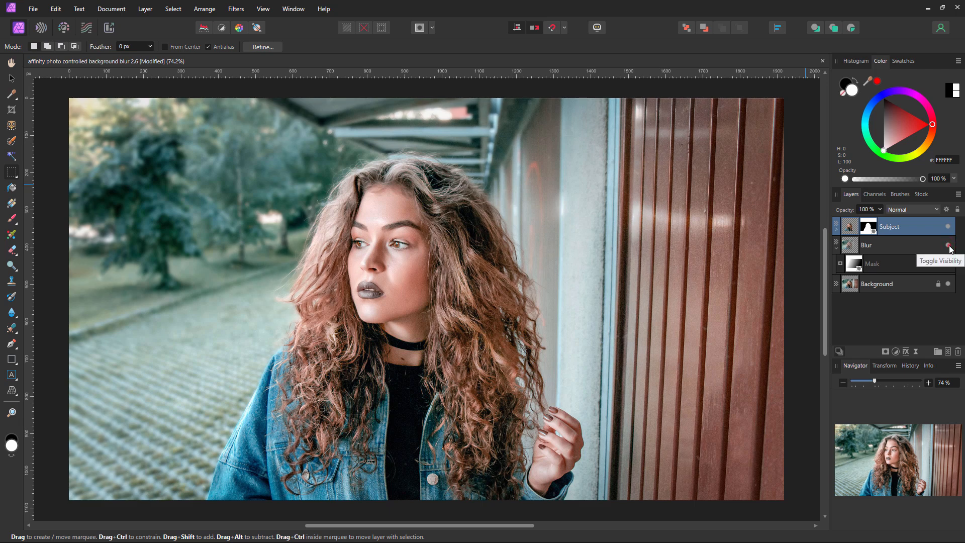
pyautogui.click(948, 246)
pyautogui.click(947, 245)
pyautogui.click(948, 246)
pyautogui.click(947, 245)
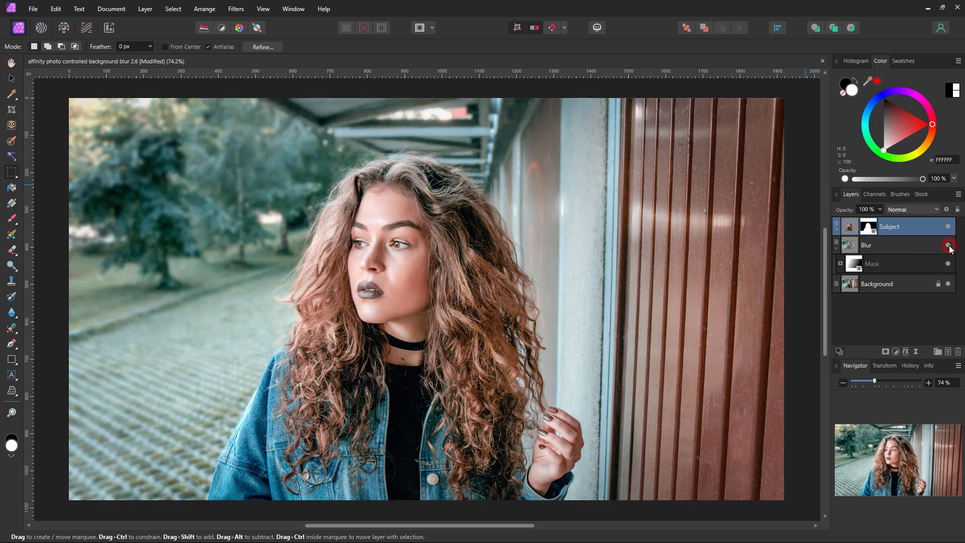
# Apply another Gaussian Blur with a radius of 4 px to the Blur layer.
pyautogui.click(848, 248)
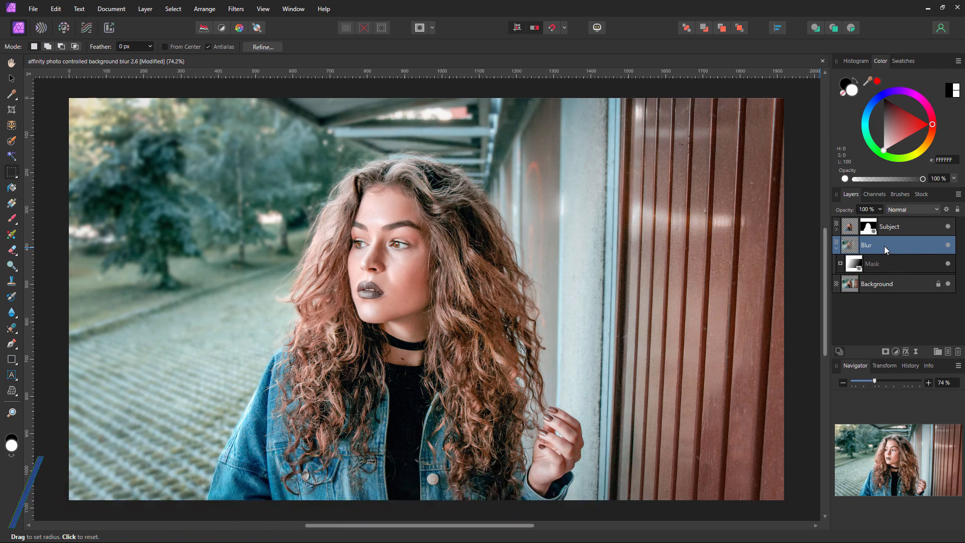
pyautogui.click(234, 9)
pyautogui.moveTo(241, 32)
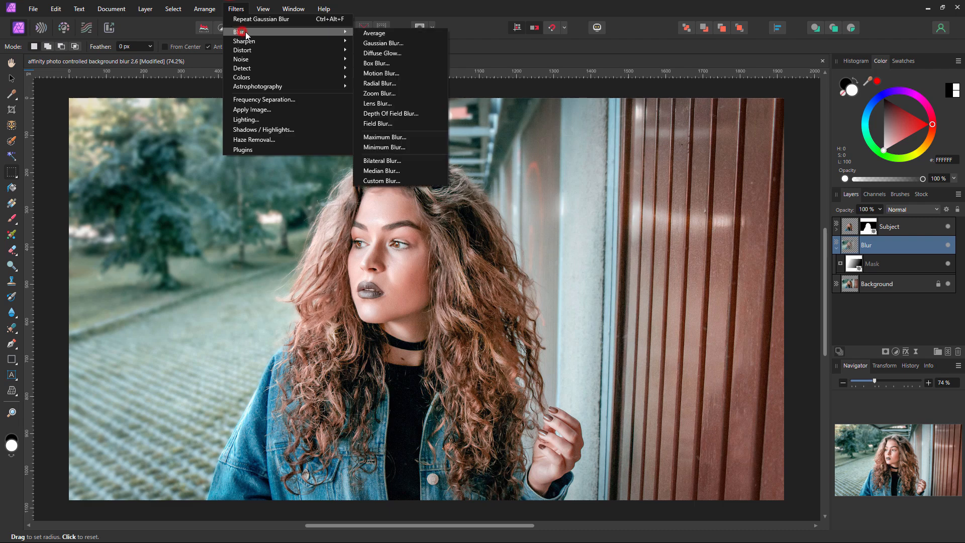
pyautogui.click(379, 43)
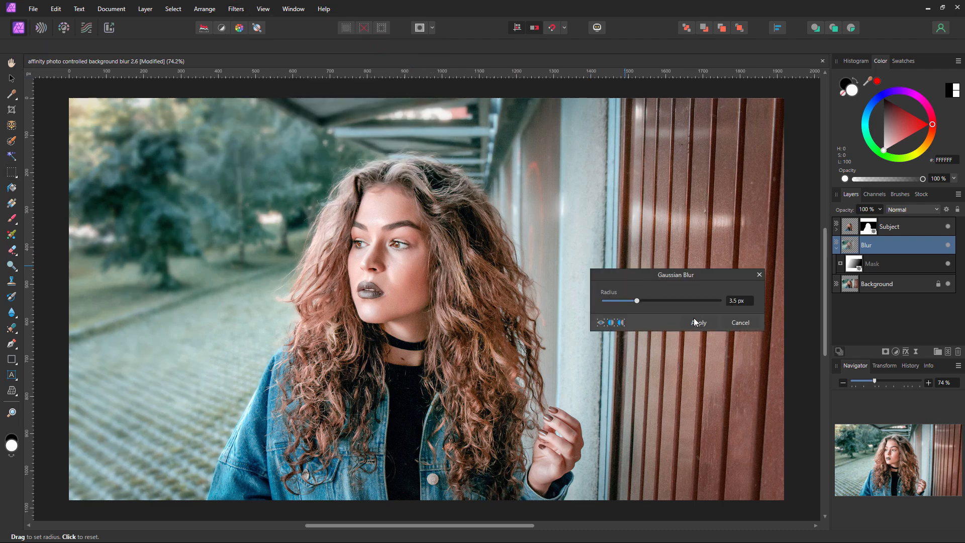
pyautogui.moveTo(636, 300)
pyautogui.mouseDown()
pyautogui.moveTo(666, 301)
pyautogui.moveTo(628, 301)
pyautogui.mouseUp()
pyautogui.moveTo(639, 301); pyautogui.dragTo(637, 301)
pyautogui.click(746, 302)
pyautogui.write('4')
pyautogui.click(704, 326)
pyautogui.press('m')
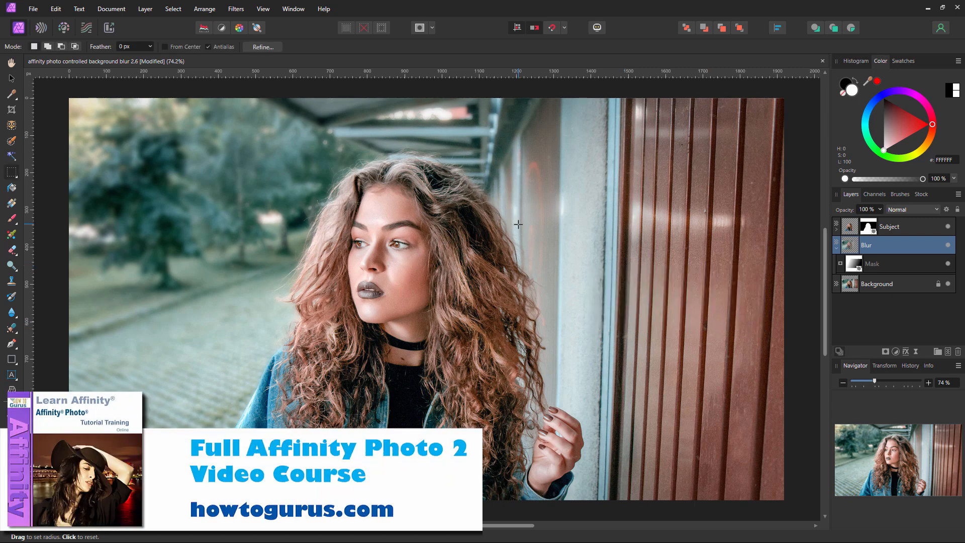